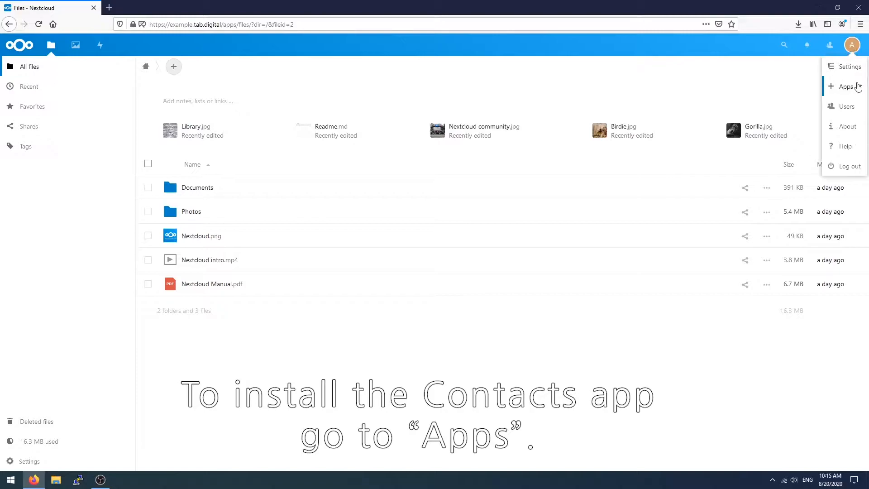
Go to the Apps page from the avatar menu in the top-right corner.
{"action": "left_click", "coordinate": [857, 88]}
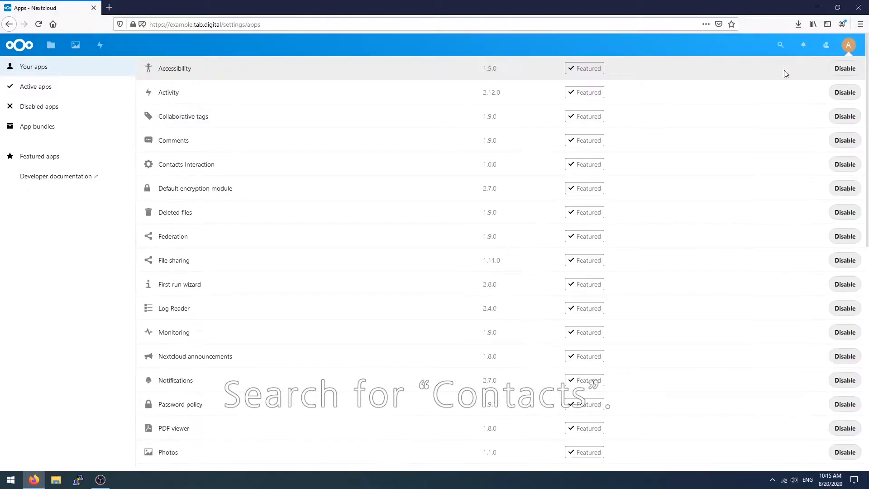
Find 'contacts' in the apps list, download and enable the Contacts app, and launch it.
{"action": "left_click", "coordinate": [779, 47]}
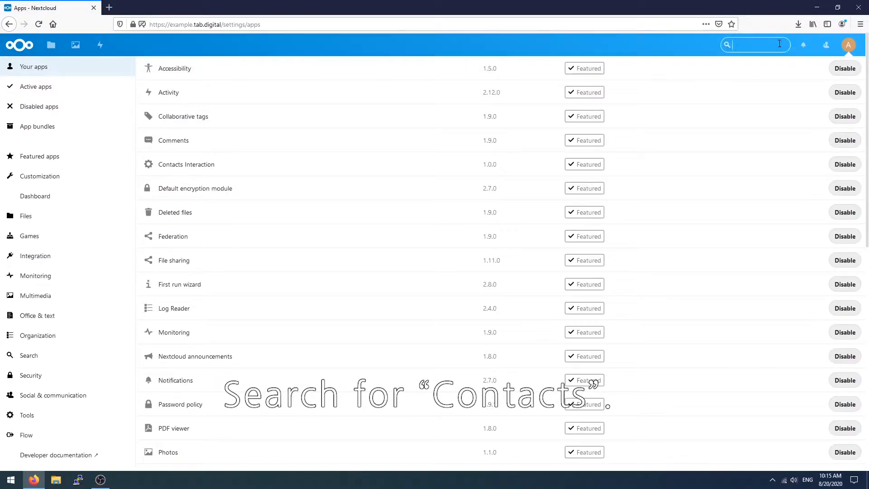
{"action": "type", "text": "contacts"}
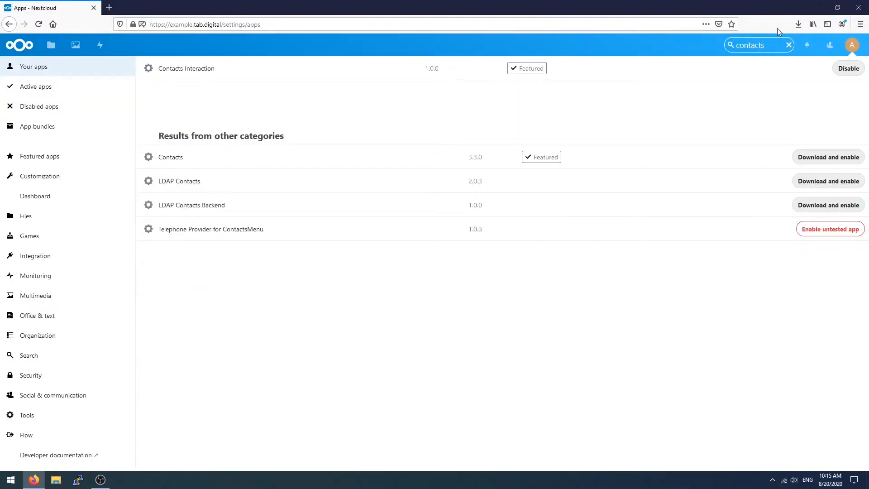
{"action": "left_click", "coordinate": [727, 161]}
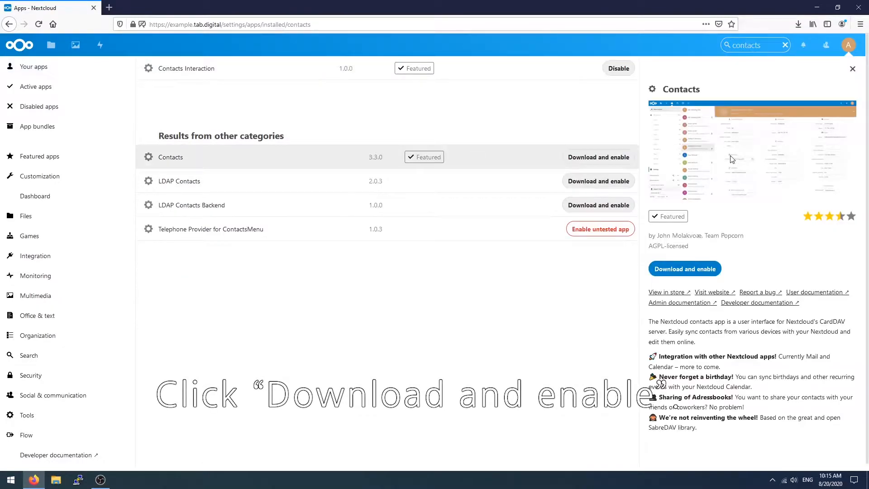
{"action": "left_click", "coordinate": [698, 269]}
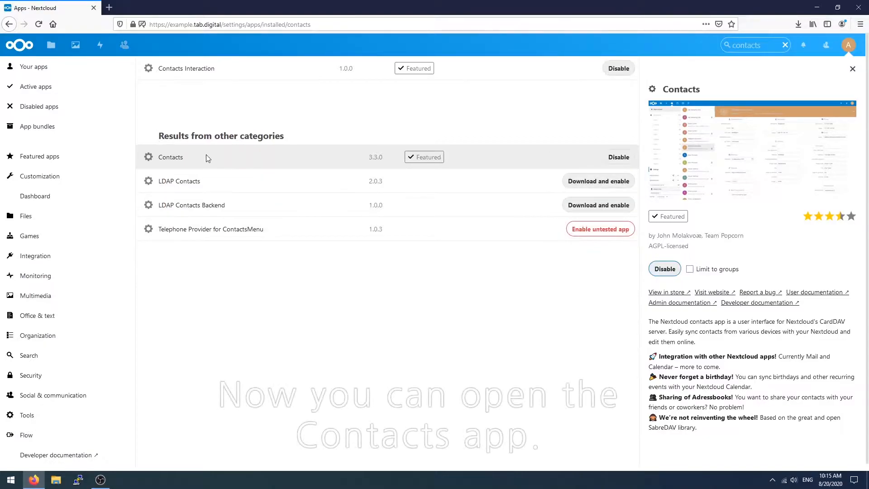
{"action": "left_click", "coordinate": [132, 42]}
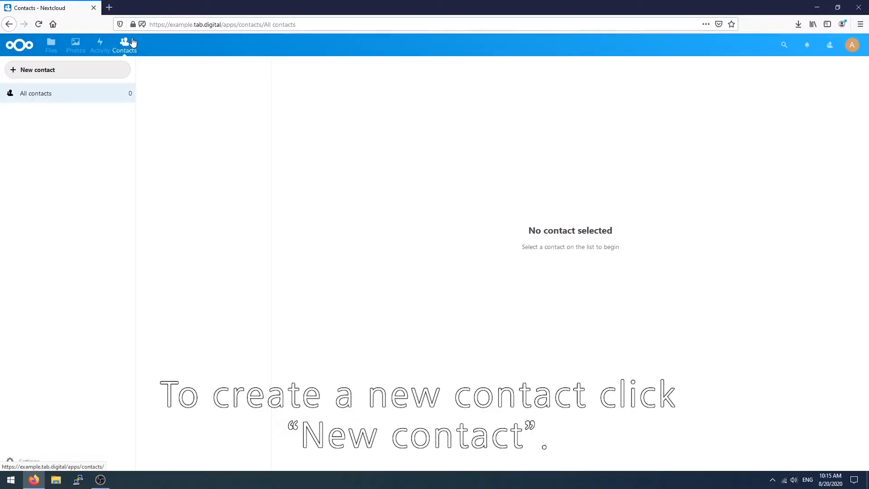
Add a new contact named 'Test Contact' with company TAB.DIGITAL and title Test Title.
{"action": "left_click", "coordinate": [114, 72]}
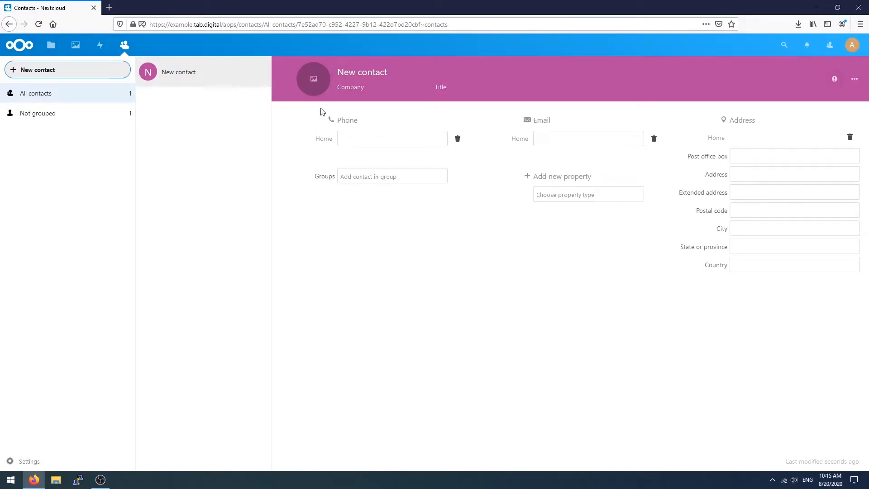
{"action": "left_click", "coordinate": [380, 72]}
{"action": "type", "text": "Test"}
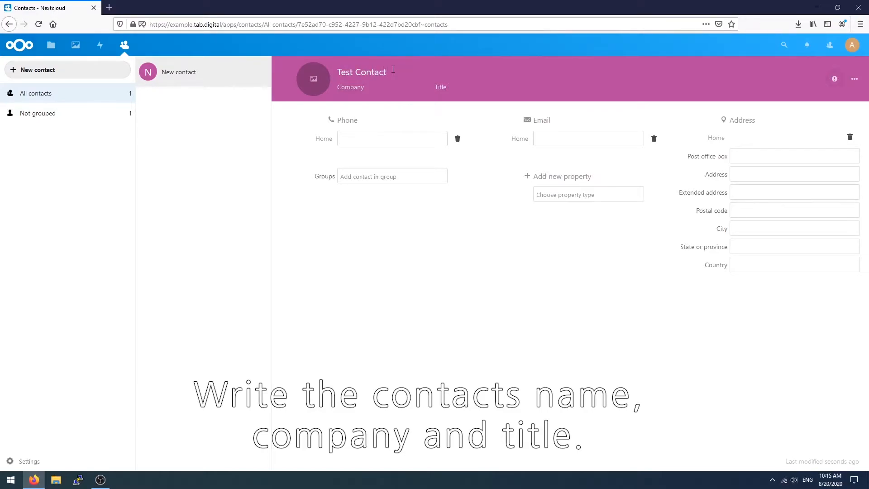
{"action": "key", "text": "Tab"}
{"action": "type", "text": "TAB"}
{"action": "type", "text": ".DIGIT"}
{"action": "type", "text": "Test Title"}
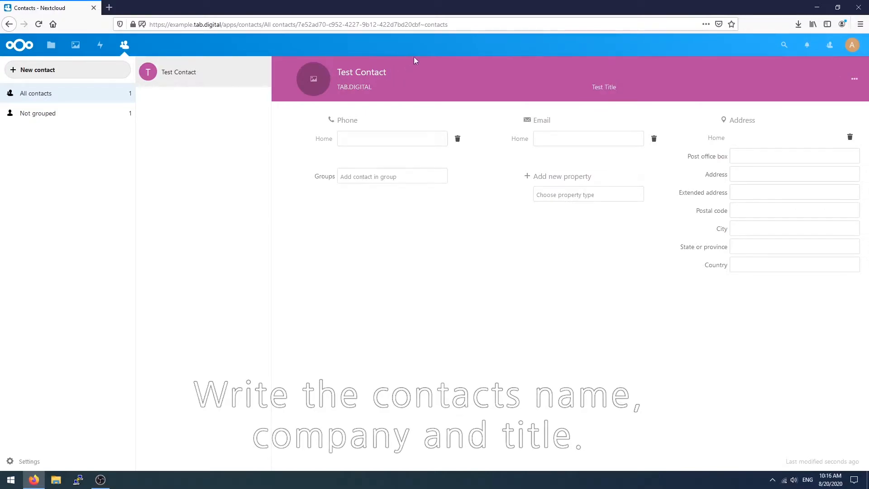
{"action": "left_click", "coordinate": [313, 80]}
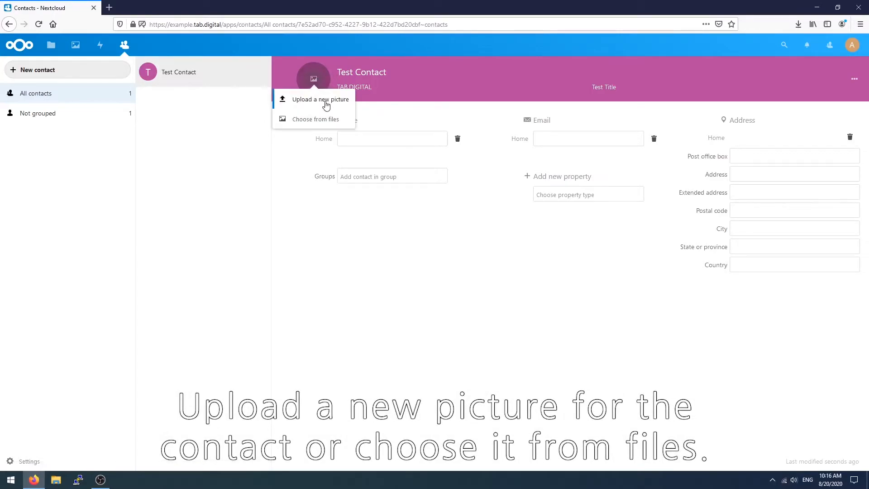
{"action": "left_click", "coordinate": [326, 119]}
{"action": "left_click", "coordinate": [362, 241]}
{"action": "left_click", "coordinate": [360, 246]}
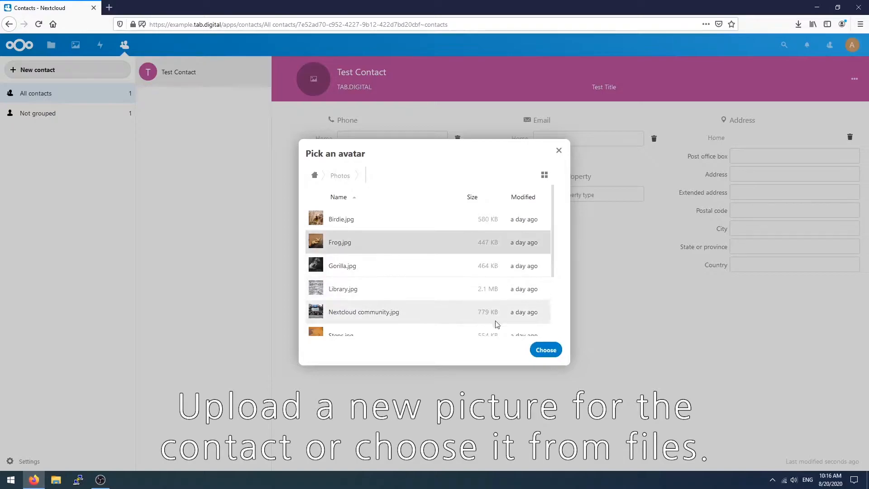
{"action": "left_click", "coordinate": [546, 349]}
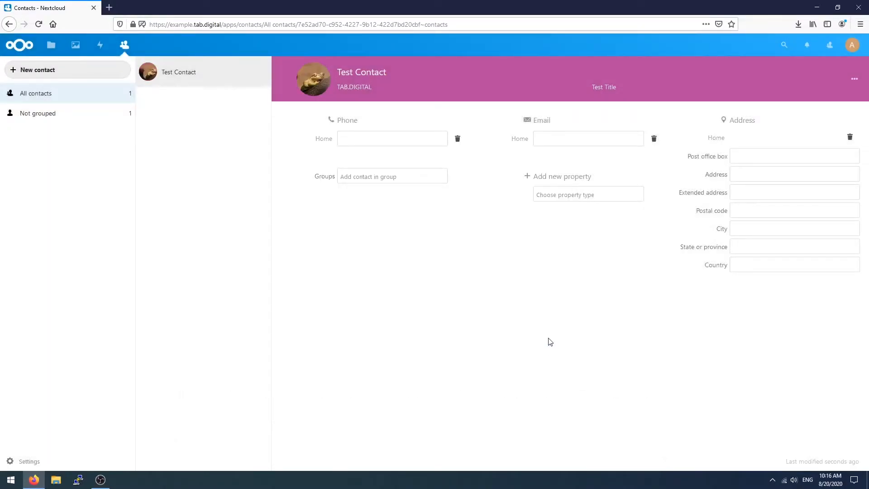
Enter the contact's home phone number.
{"action": "left_click", "coordinate": [389, 142]}
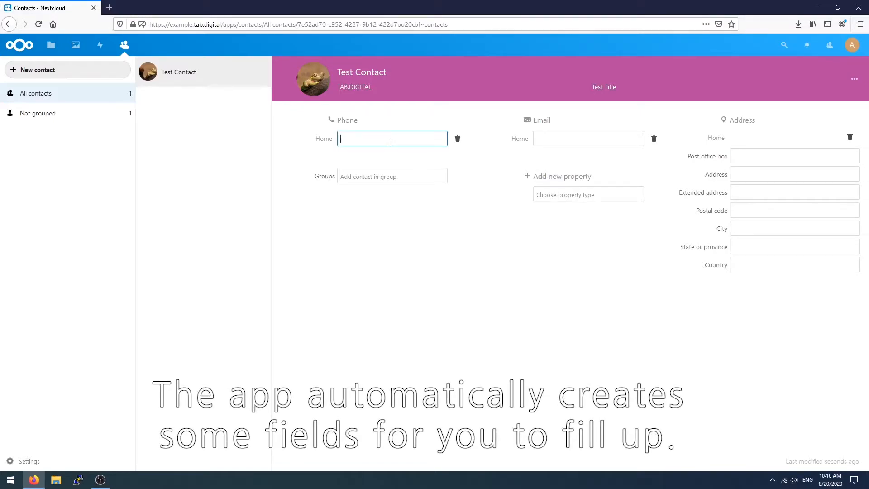
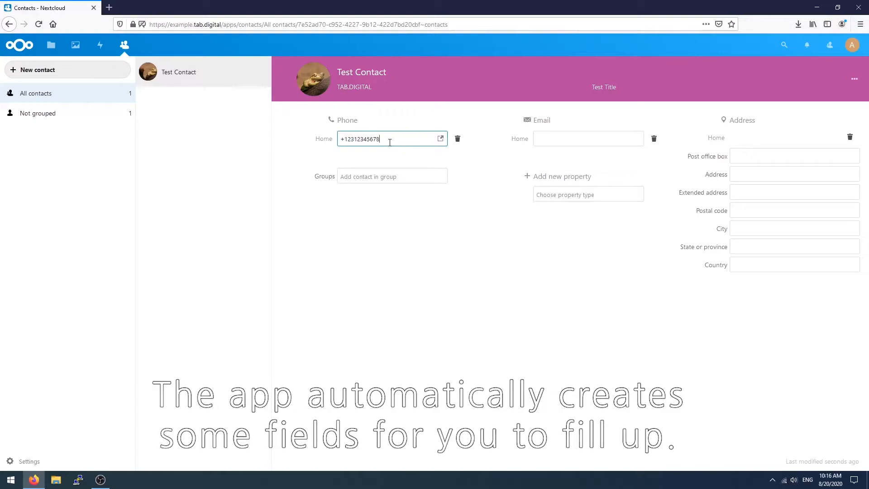
{"action": "left_click", "coordinate": [422, 210]}
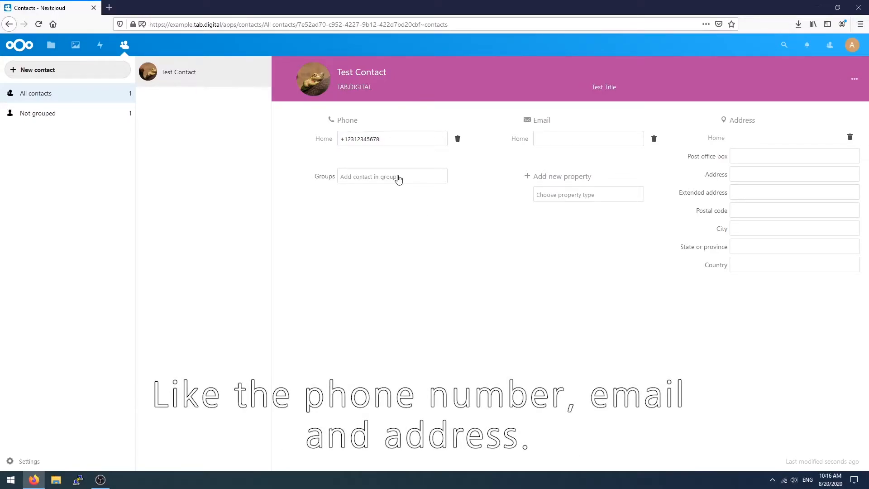
Create a group named 'Test Group' and add the contact to it.
{"action": "left_click", "coordinate": [403, 179]}
{"action": "type", "text": "Test Grou"}
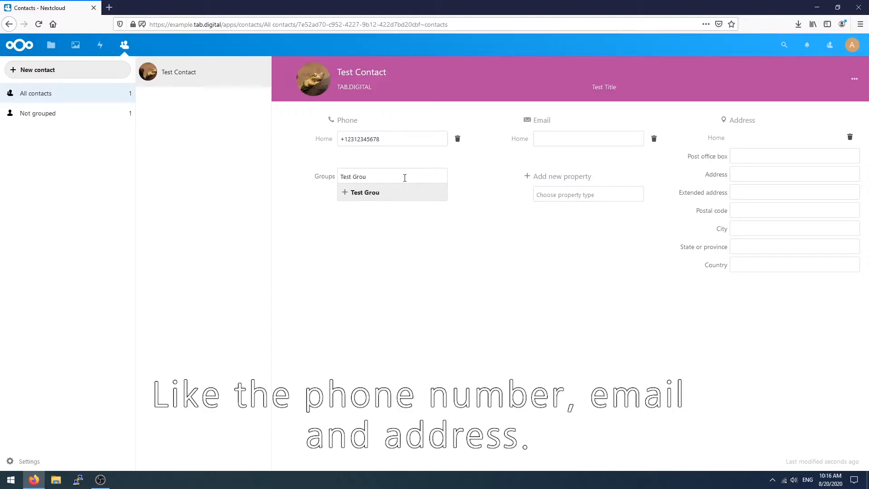
{"action": "type", "text": "p"}
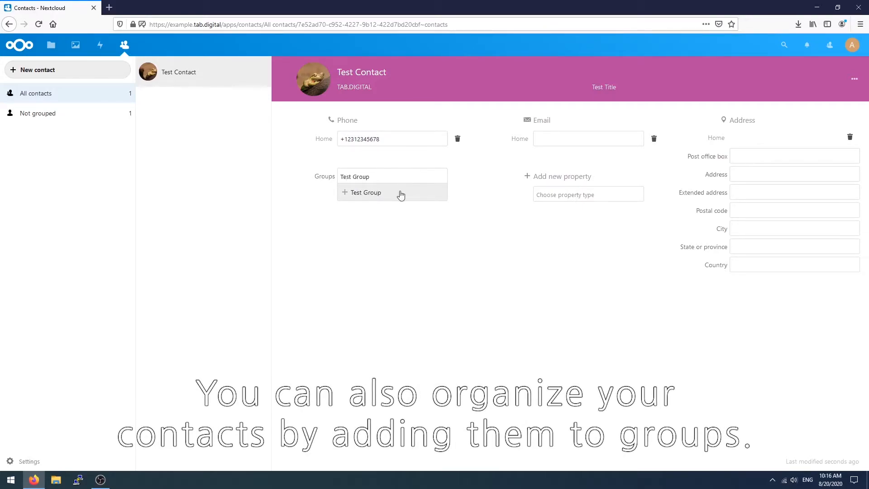
{"action": "left_click", "coordinate": [401, 195]}
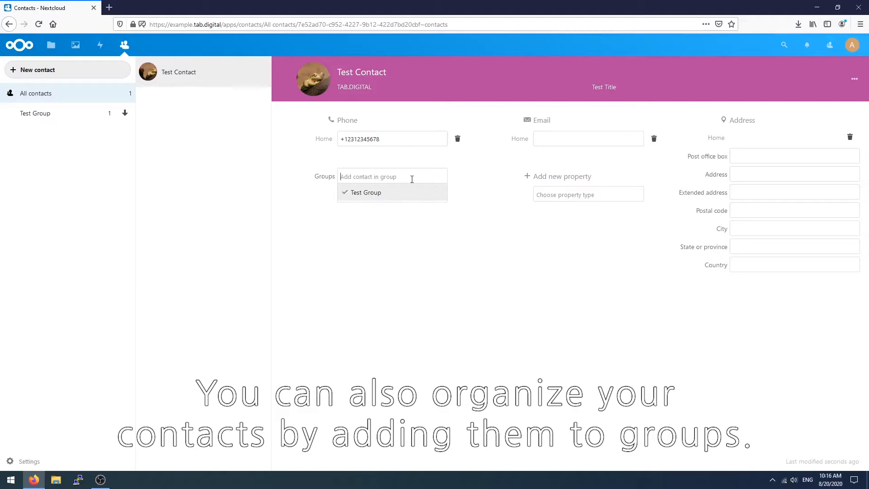
{"action": "left_click", "coordinate": [481, 225]}
Fill in the contact's home email address.
{"action": "left_click", "coordinate": [578, 141]}
{"action": "type", "text": "Te"}
{"action": "key", "text": "BackSpace"}
{"action": "key", "text": "BackSpace"}
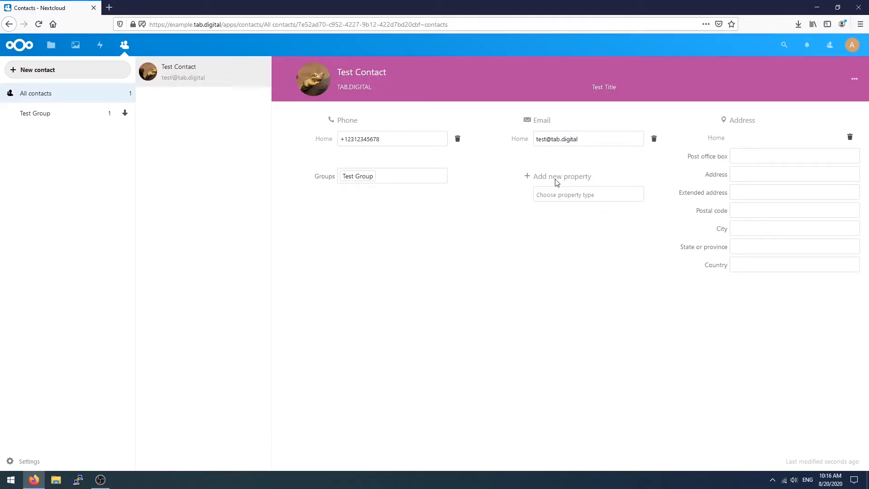
Add the Gender property from the property types list and choose English (World) as spoken language.
{"action": "left_click", "coordinate": [564, 198]}
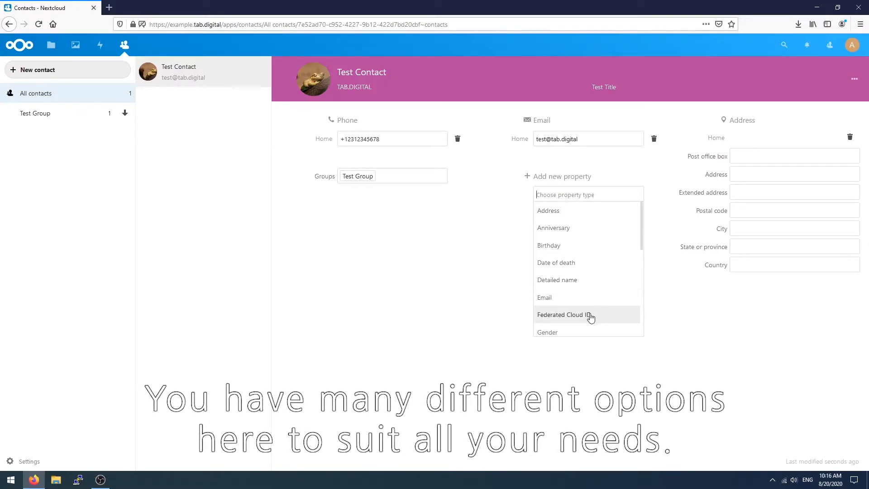
{"action": "scroll", "coordinate": [592, 330], "scroll_direction": "down", "scroll_amount": 2}
{"action": "scroll", "coordinate": [594, 332], "scroll_direction": "down", "scroll_amount": 3}
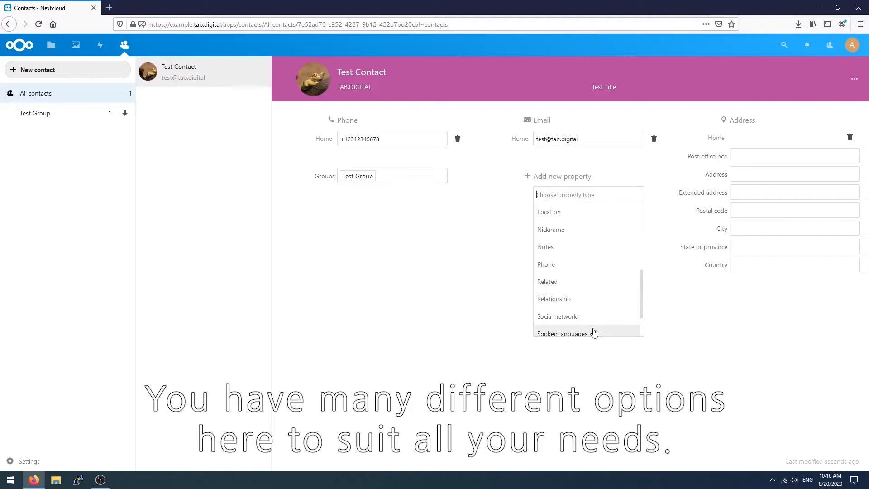
{"action": "scroll", "coordinate": [593, 333], "scroll_direction": "down", "scroll_amount": 2}
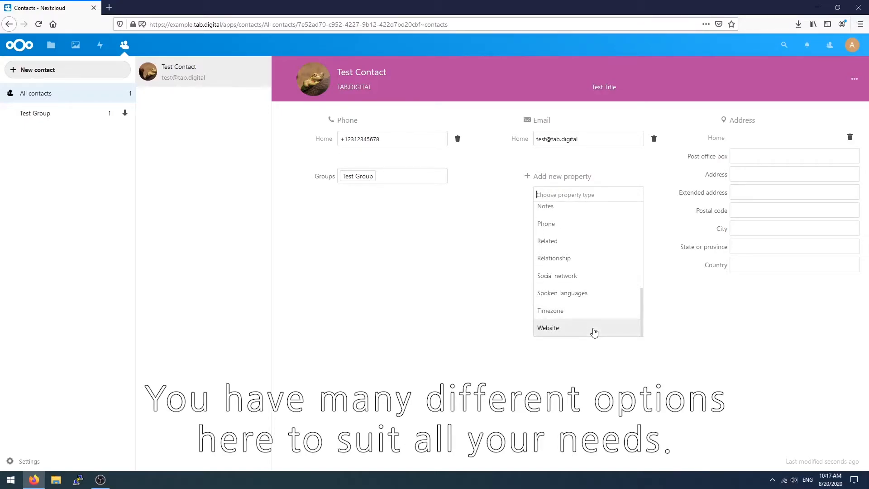
{"action": "scroll", "coordinate": [594, 333], "scroll_direction": "up", "scroll_amount": 2}
{"action": "scroll", "coordinate": [563, 240], "scroll_direction": "up", "scroll_amount": 2}
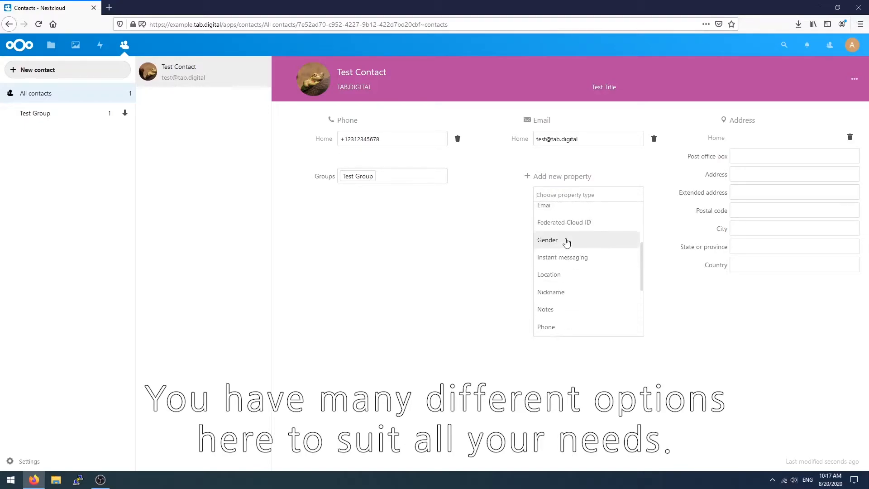
{"action": "left_click", "coordinate": [563, 241]}
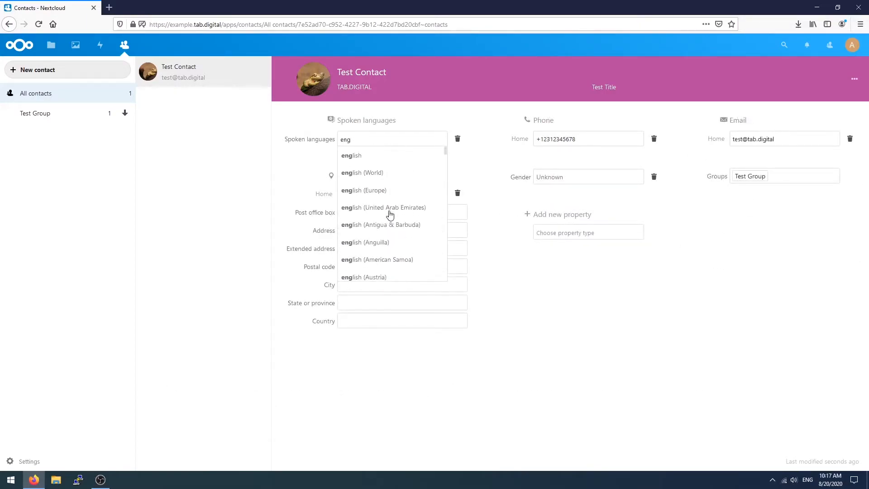
{"action": "left_click", "coordinate": [384, 177]}
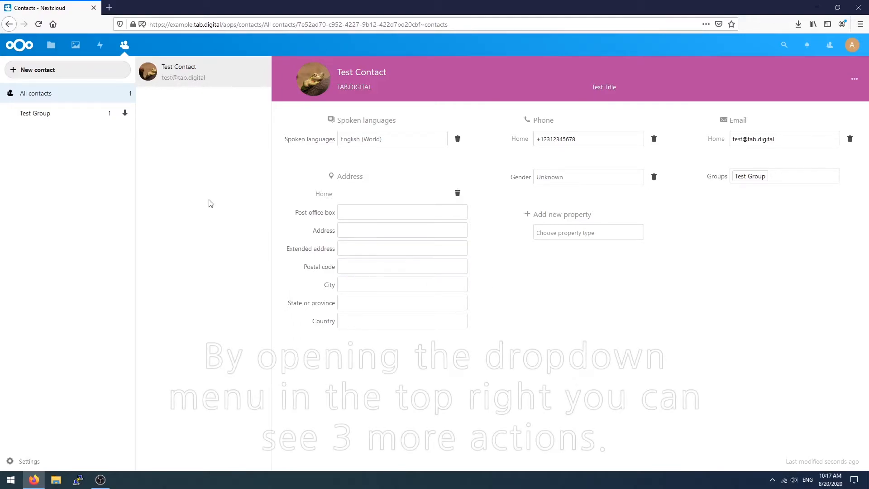
Save Test Contact as a .vcf vCard file.
{"action": "left_click", "coordinate": [857, 79]}
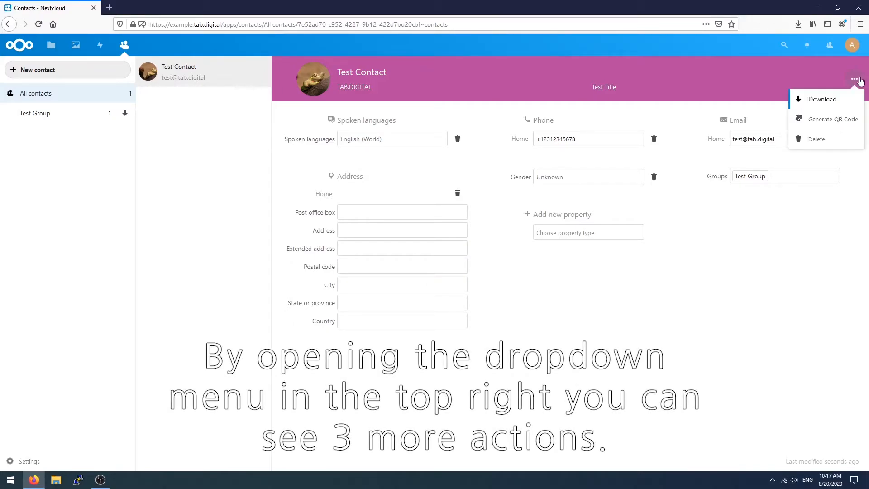
{"action": "left_click", "coordinate": [843, 103]}
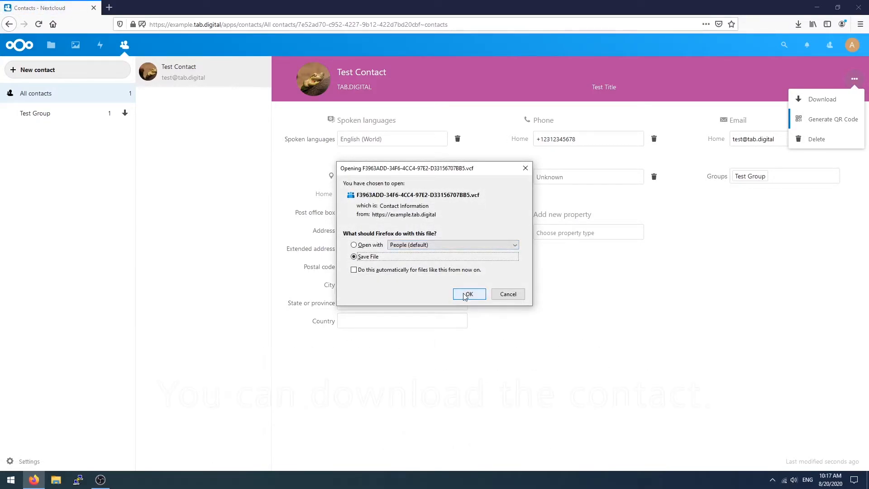
{"action": "left_click", "coordinate": [469, 294]}
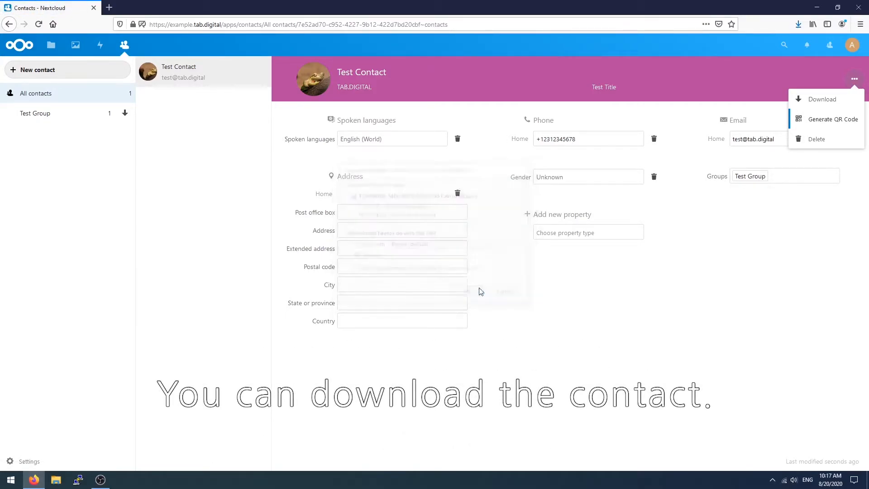
Generate the contact's QR code, then close it and dismiss the actions menu without deleting.
{"action": "left_click", "coordinate": [832, 120]}
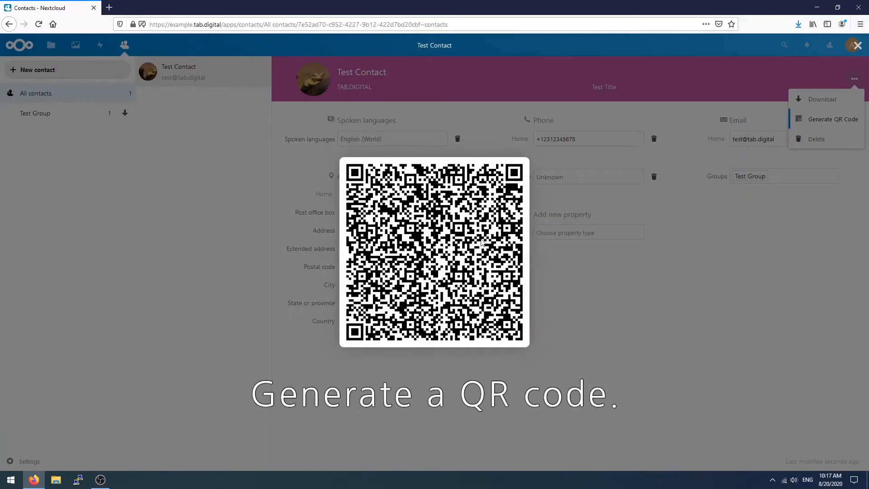
{"action": "left_click", "coordinate": [721, 254]}
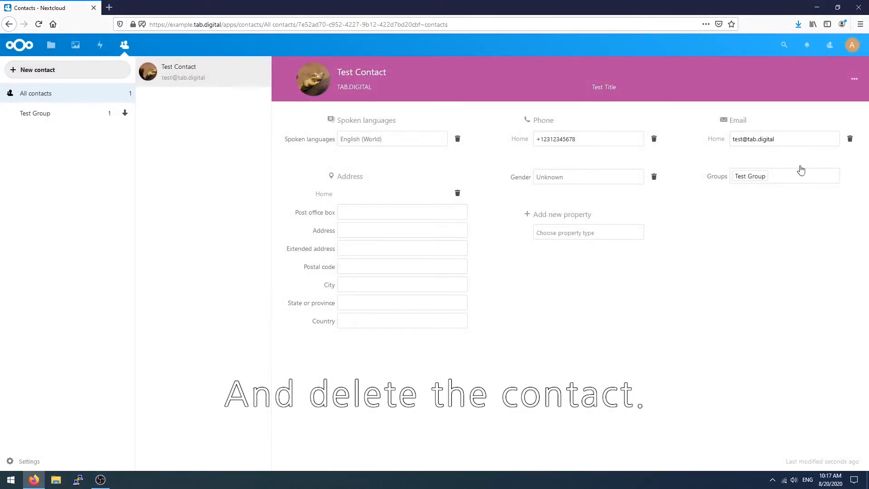
{"action": "left_click", "coordinate": [854, 78]}
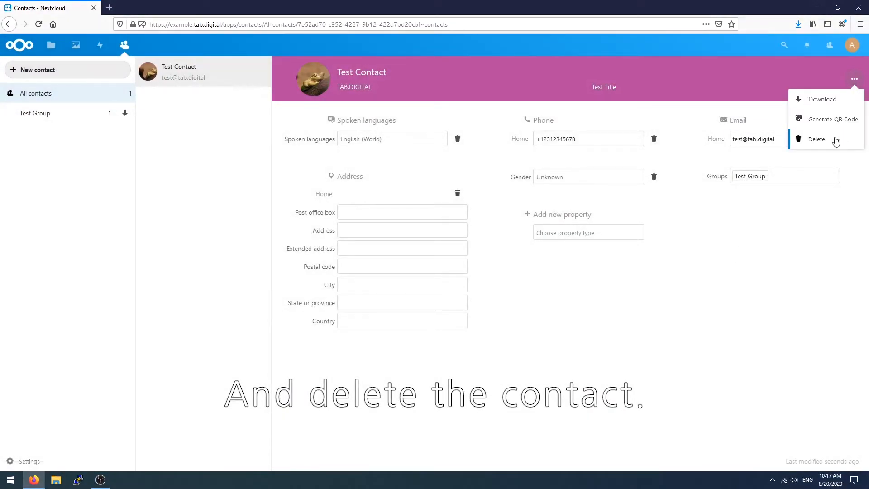
{"action": "left_click", "coordinate": [151, 149]}
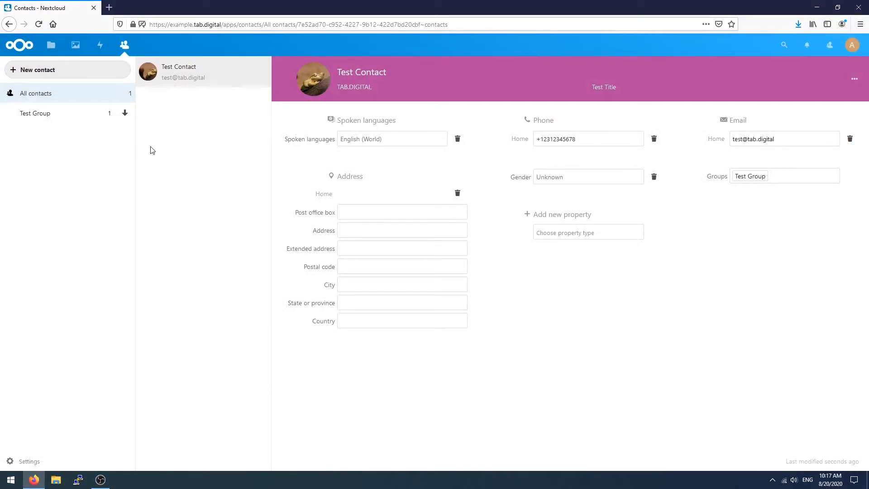
Select Test Group and save it as '2020-08-20_10-17_Test Group.vcf'.
{"action": "left_click", "coordinate": [49, 114]}
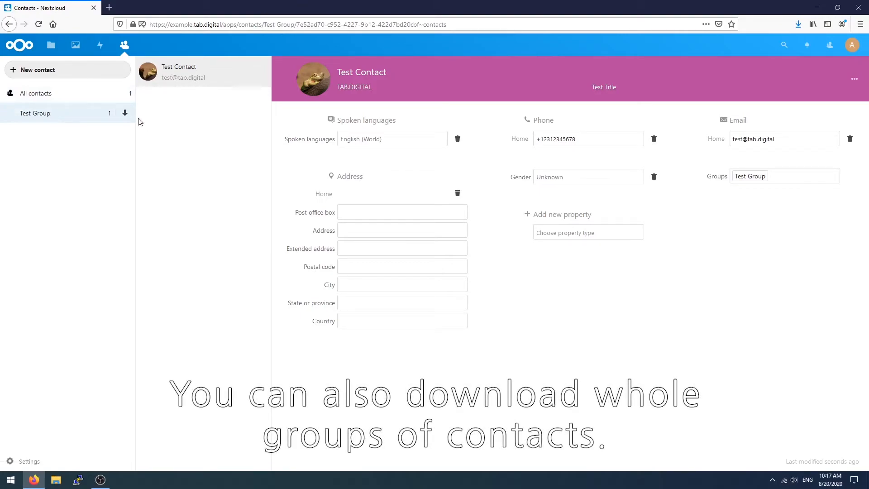
{"action": "left_click", "coordinate": [125, 113]}
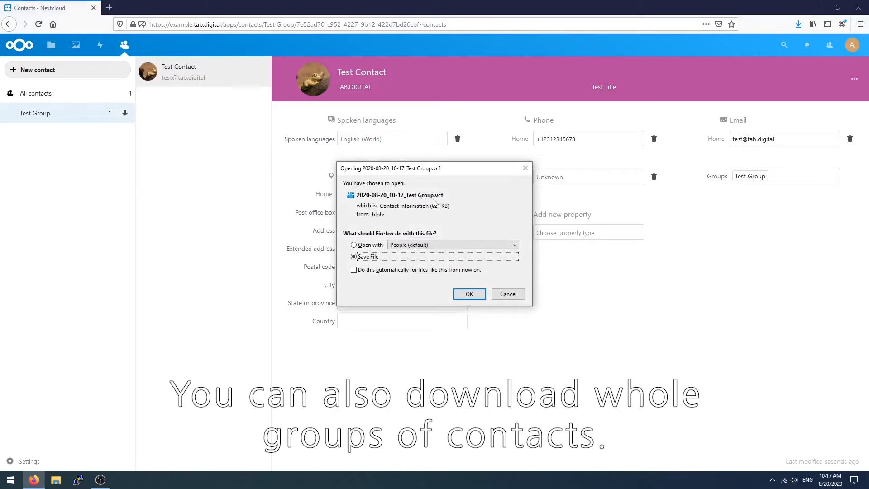
{"action": "left_click", "coordinate": [472, 296]}
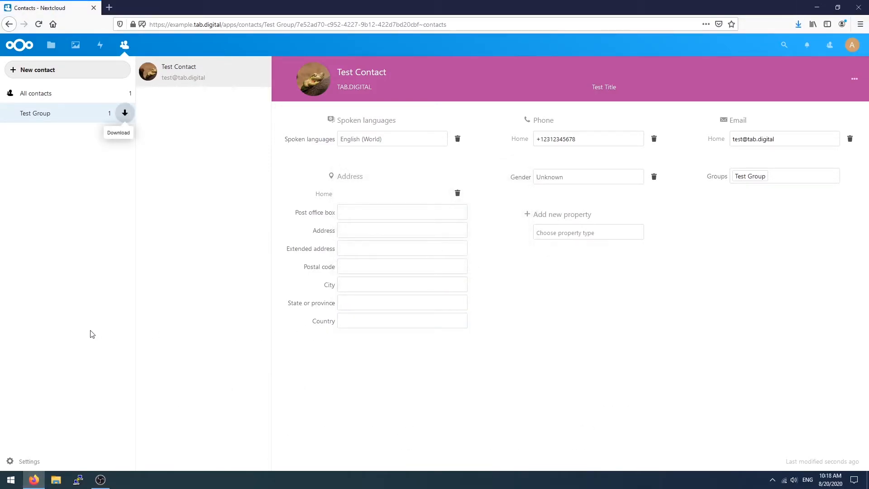
{"action": "left_click", "coordinate": [81, 461]}
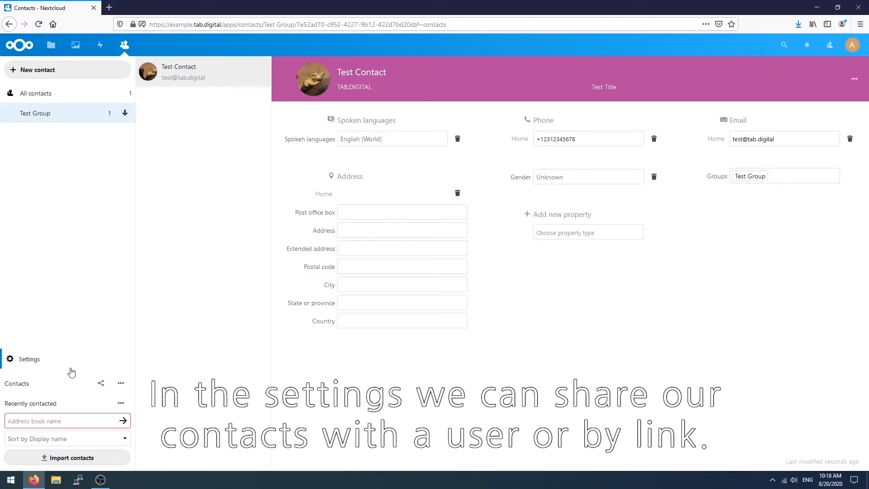
{"action": "left_click", "coordinate": [123, 384]}
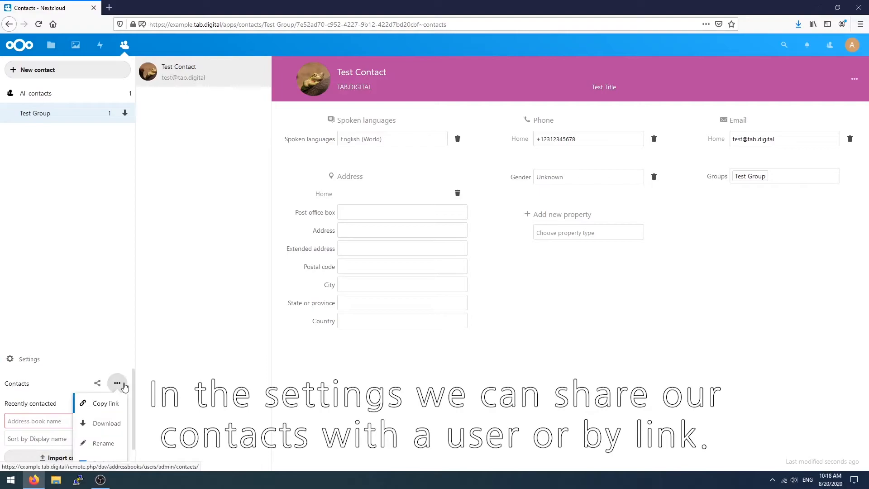
{"action": "scroll", "coordinate": [115, 455], "scroll_direction": "down", "scroll_amount": 1}
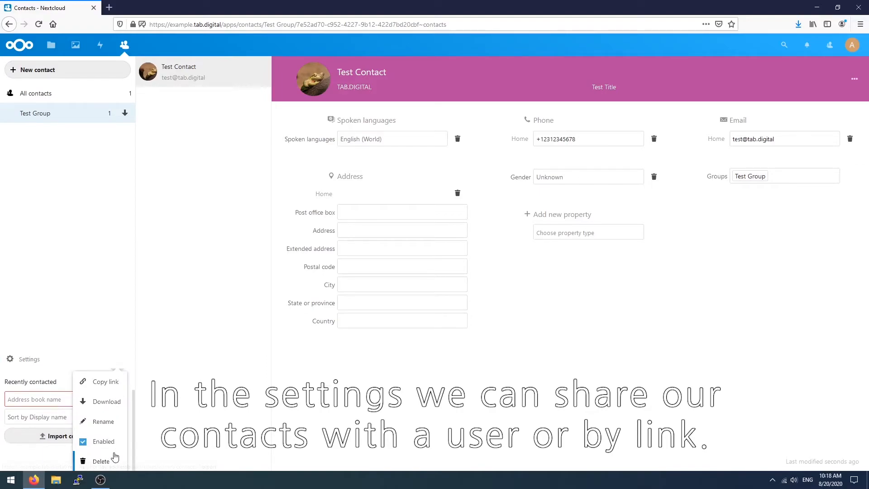
{"action": "scroll", "coordinate": [115, 456], "scroll_direction": "up", "scroll_amount": 1}
{"action": "left_click", "coordinate": [103, 384]}
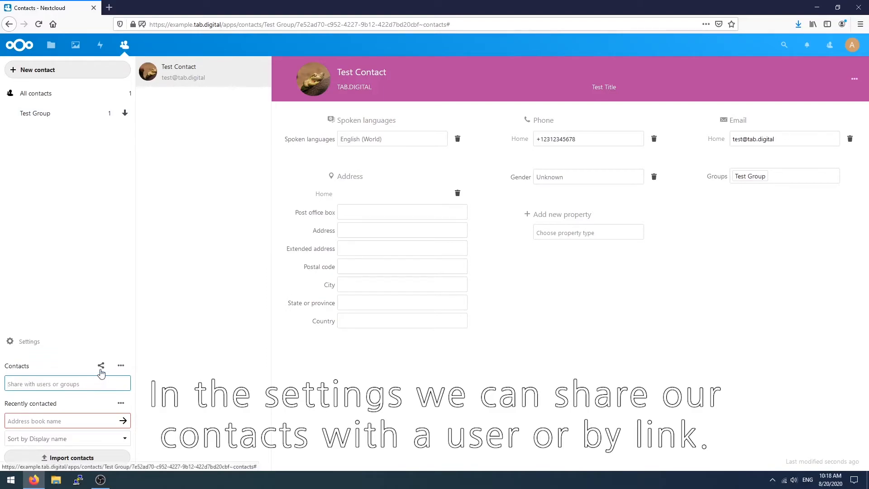
{"action": "left_click", "coordinate": [101, 372]}
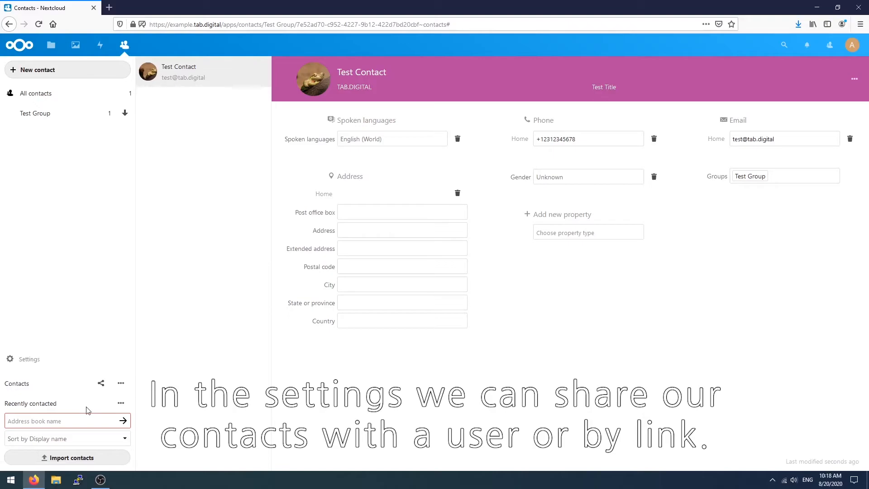
{"action": "left_click", "coordinate": [117, 403]}
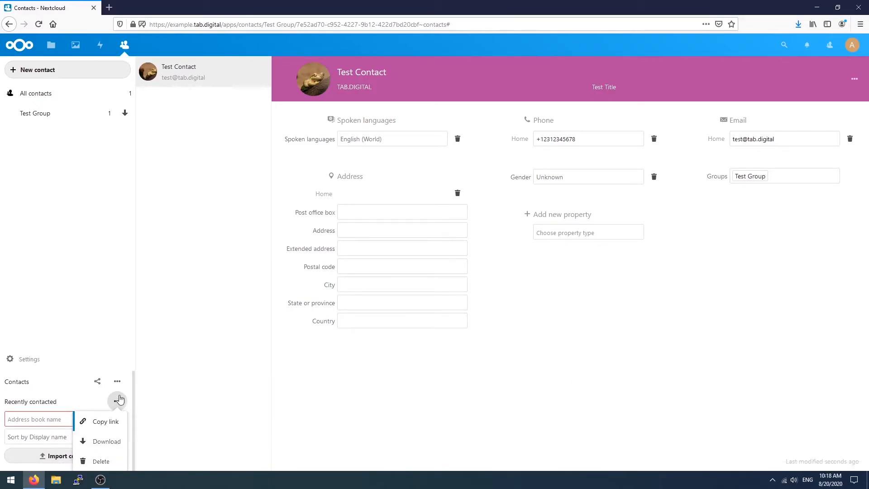
{"action": "left_click", "coordinate": [82, 421]}
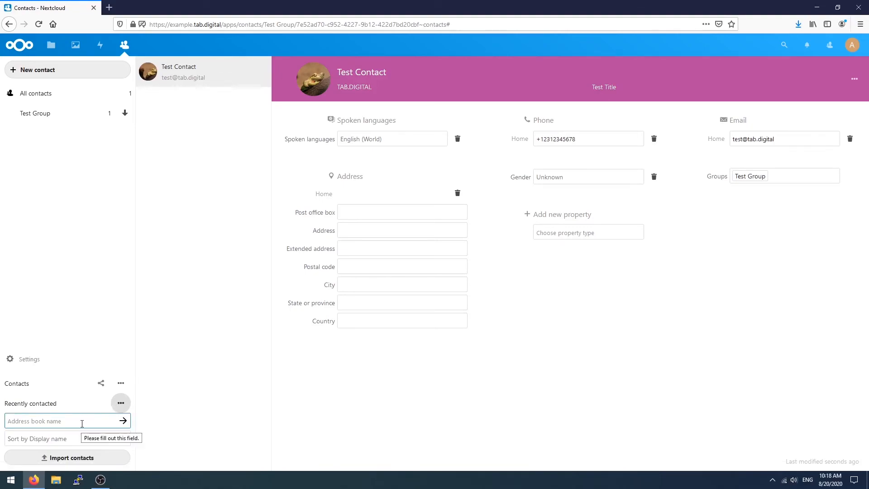
{"action": "left_click", "coordinate": [101, 440]}
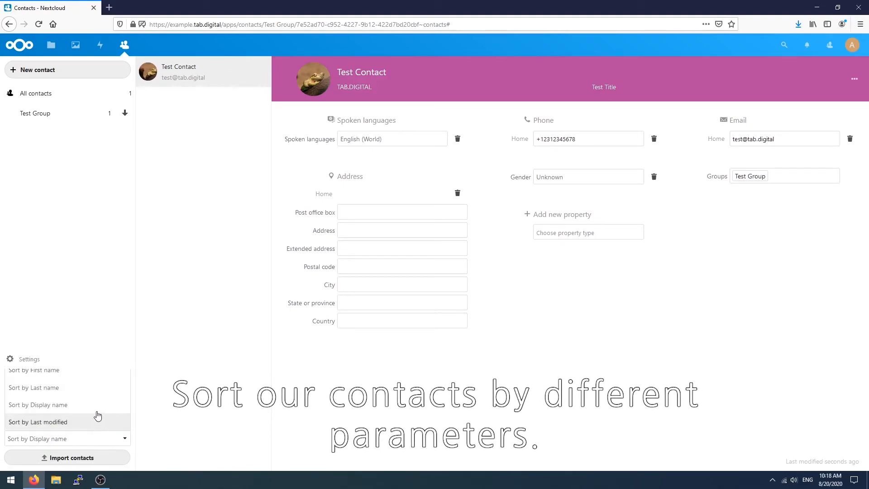
{"action": "left_click", "coordinate": [86, 442]}
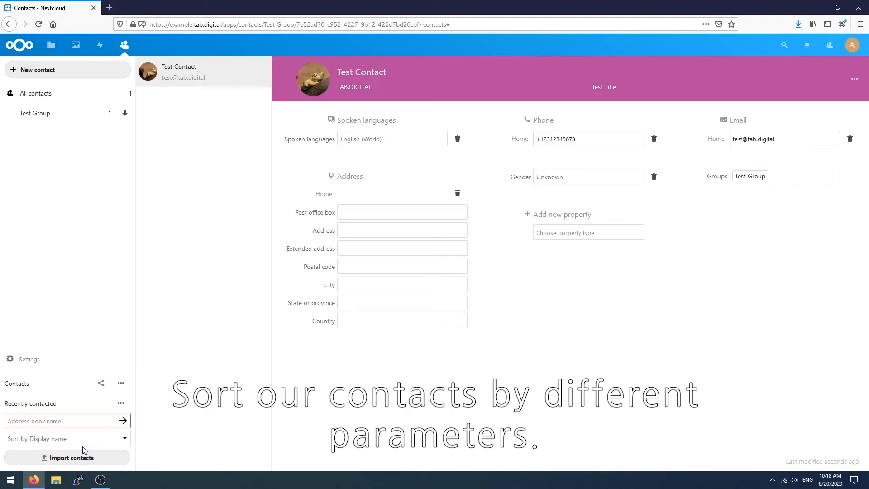
{"action": "left_click", "coordinate": [78, 457]}
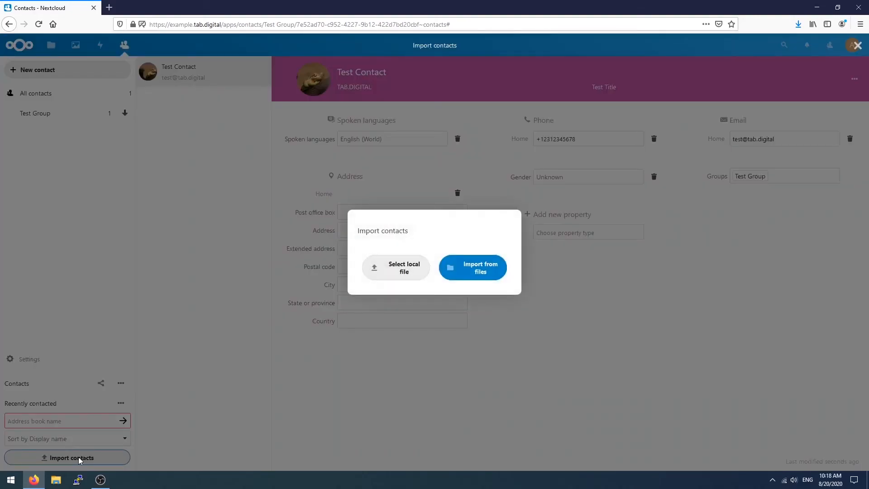